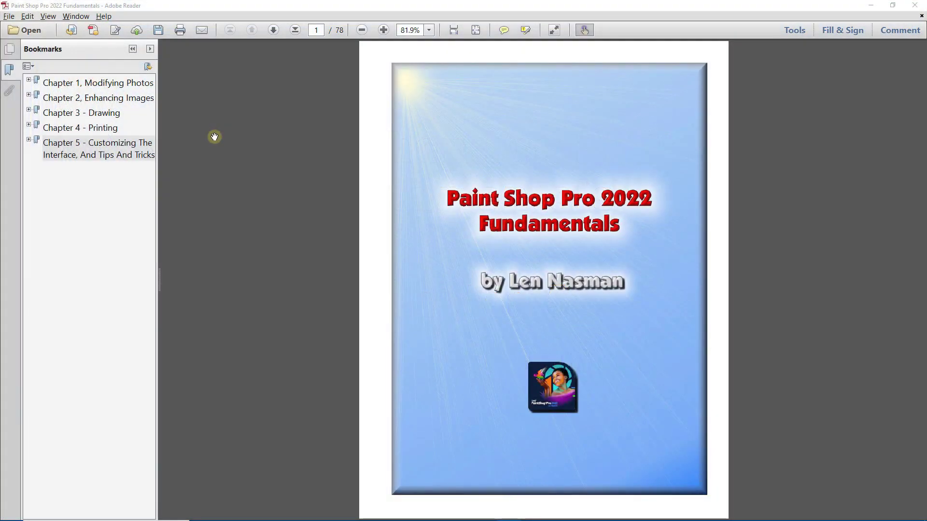
Expand the Chapter 5 bookmark to show its toolbar, workspace and tips sections.
click(29, 140)
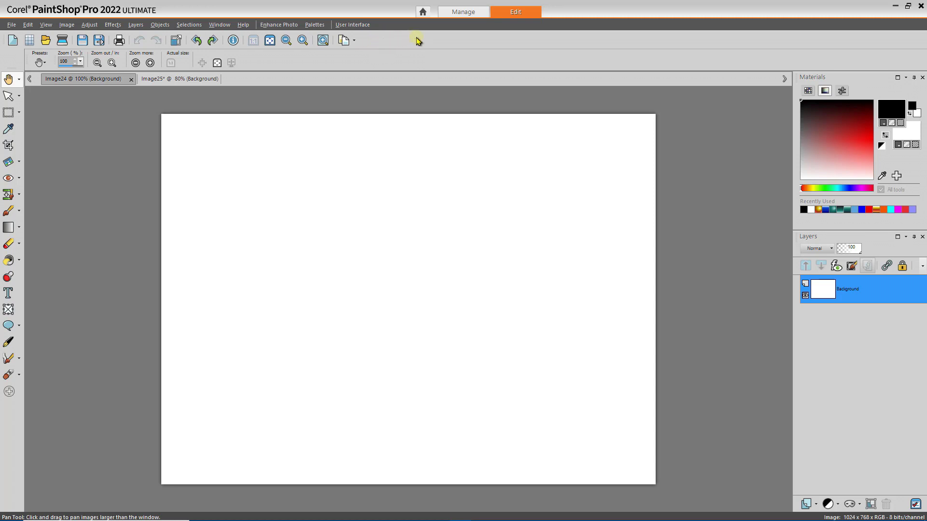
key(ctrl+Tab)
Open Customize and add File > Save Copy As to the main toolbar.
right_click(383, 42)
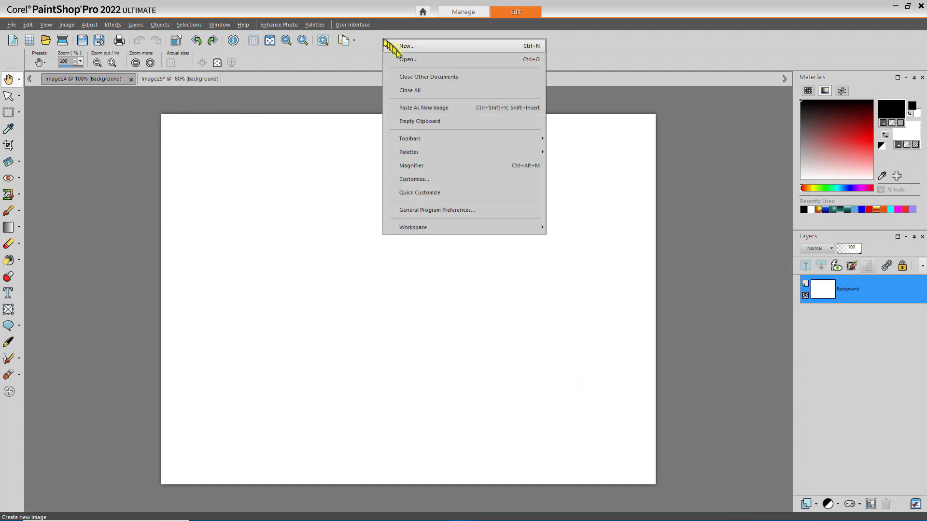
click(427, 179)
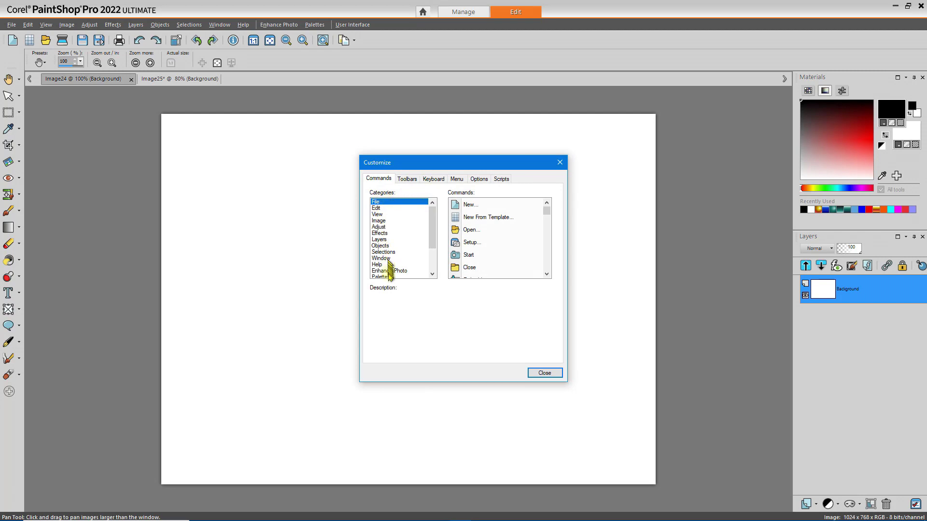
mouse_move(432, 222)
mouse_down()
mouse_move(433, 254)
mouse_move(434, 213)
mouse_move(434, 267)
mouse_move(435, 213)
mouse_up()
drag(546, 213, 547, 218)
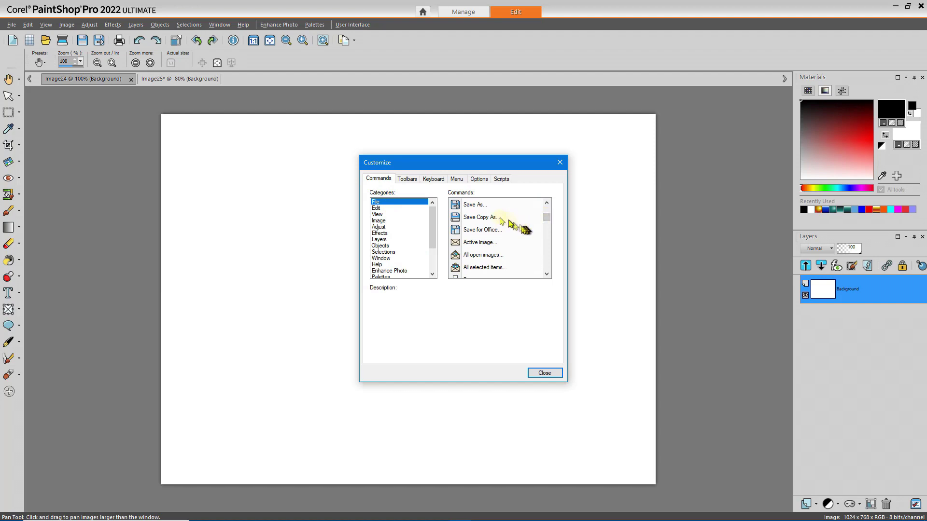
click(458, 221)
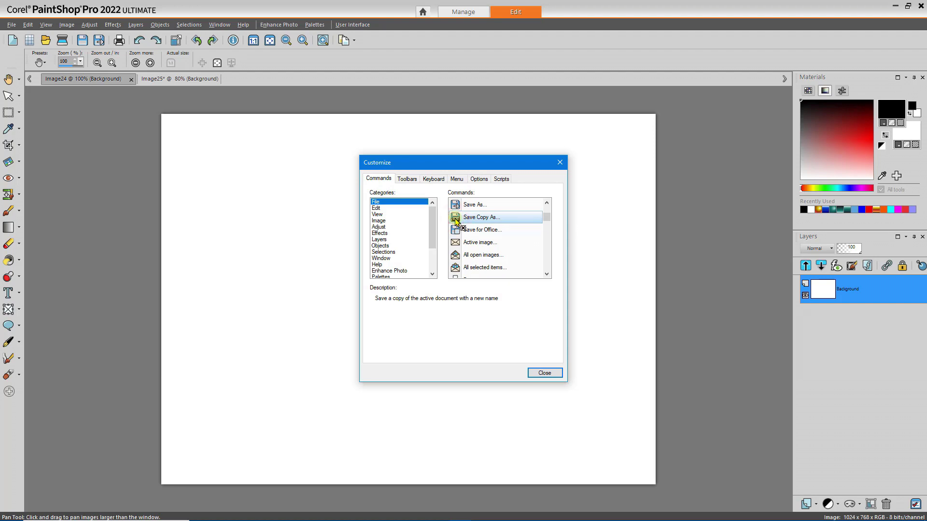
drag(457, 222, 107, 41)
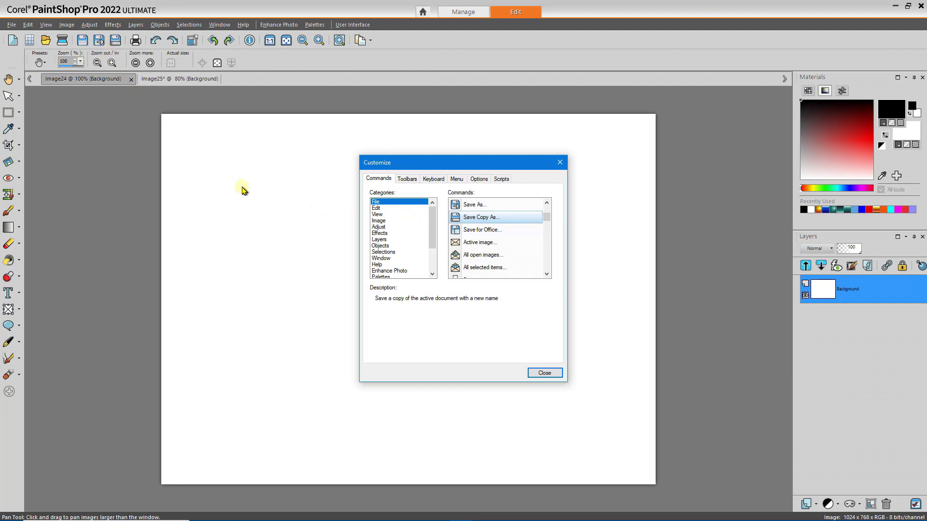
Drag Paste As New Image from the Edit category onto the main toolbar.
click(381, 208)
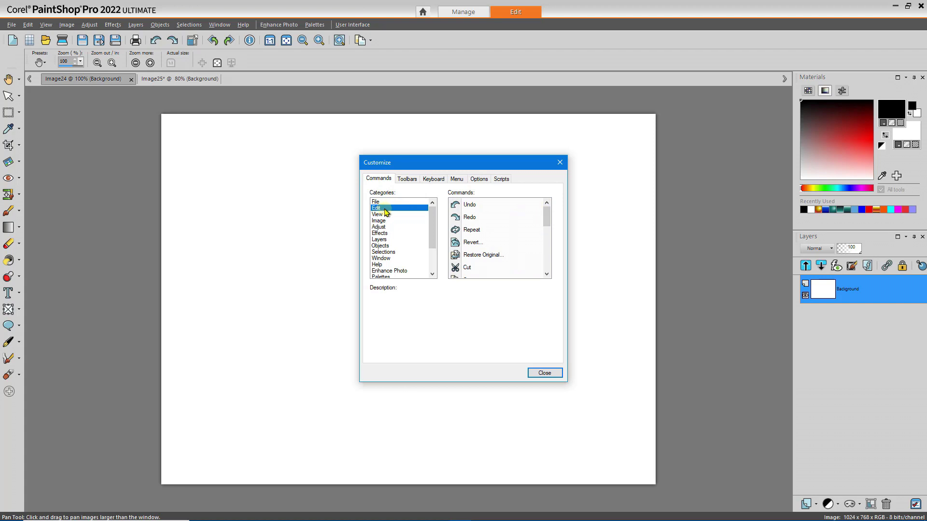
drag(545, 214, 554, 244)
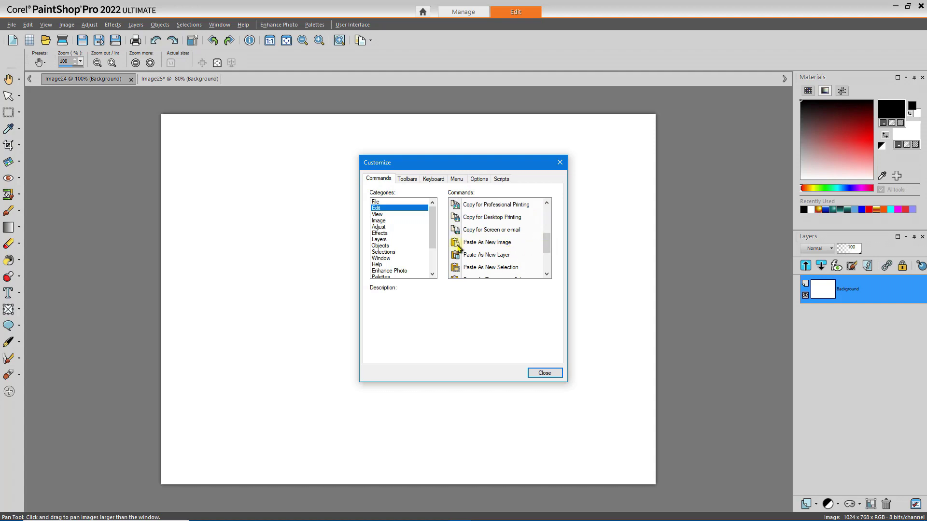
mouse_move(457, 243)
mouse_down()
mouse_move(180, 164)
mouse_move(118, 86)
mouse_move(124, 45)
mouse_up()
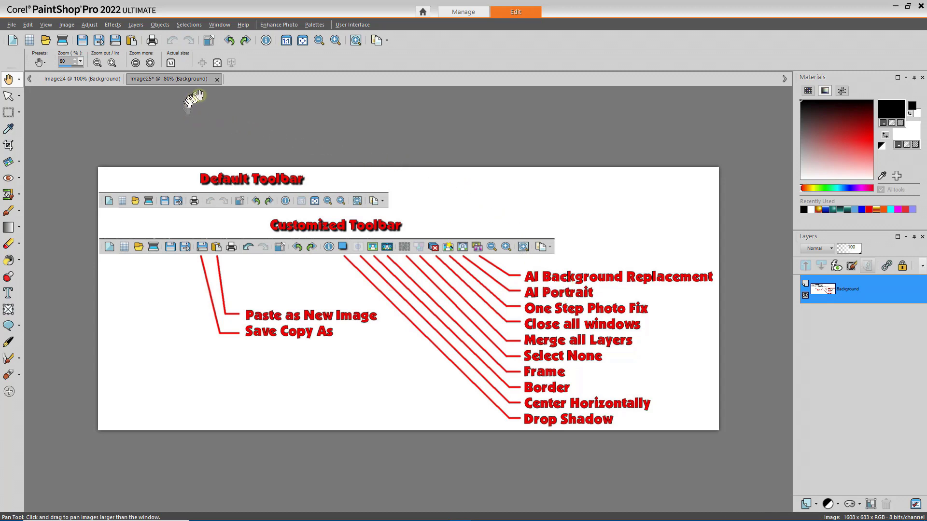
Bring up the toolbar shortcut menu over the Image25 toolbar comparison.
right_click(447, 45)
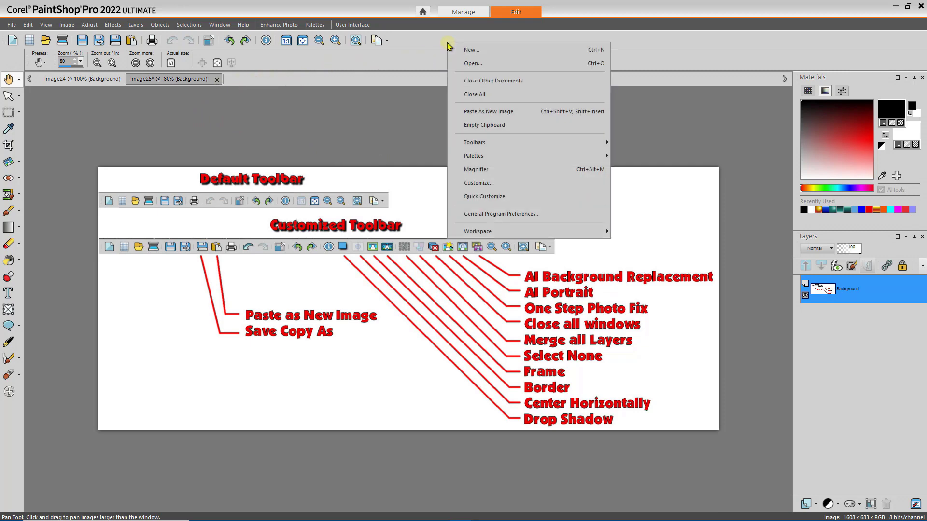
Reopen Customize and add Adjust > AI Background Replacement and AI Portrait Mode to the toolbar.
click(479, 183)
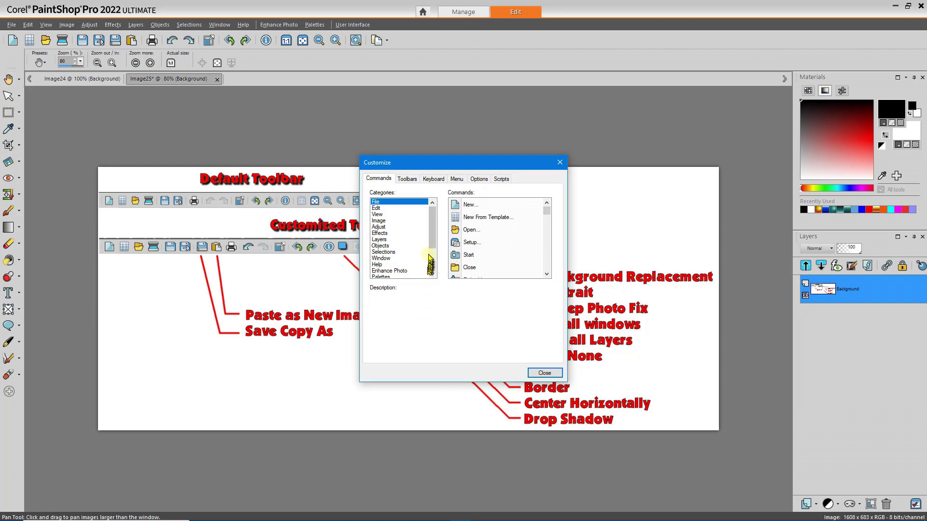
click(379, 227)
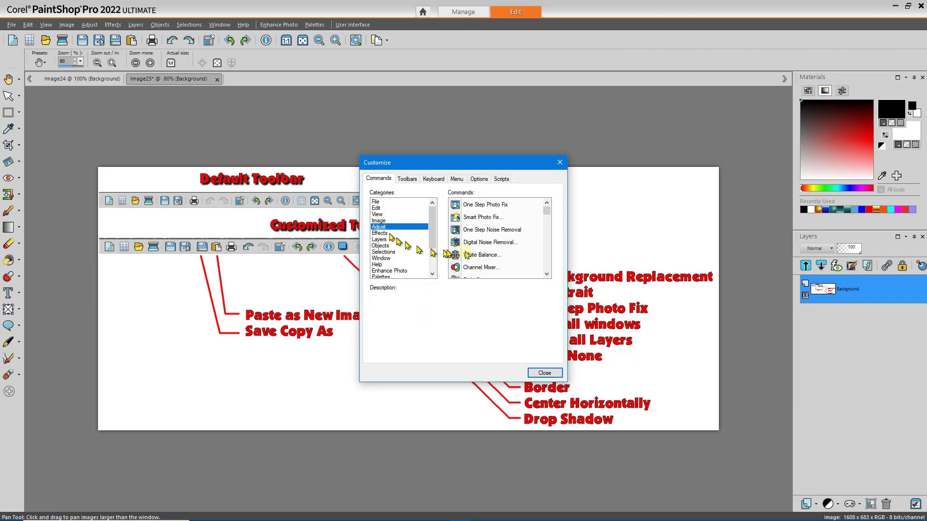
drag(546, 211, 549, 236)
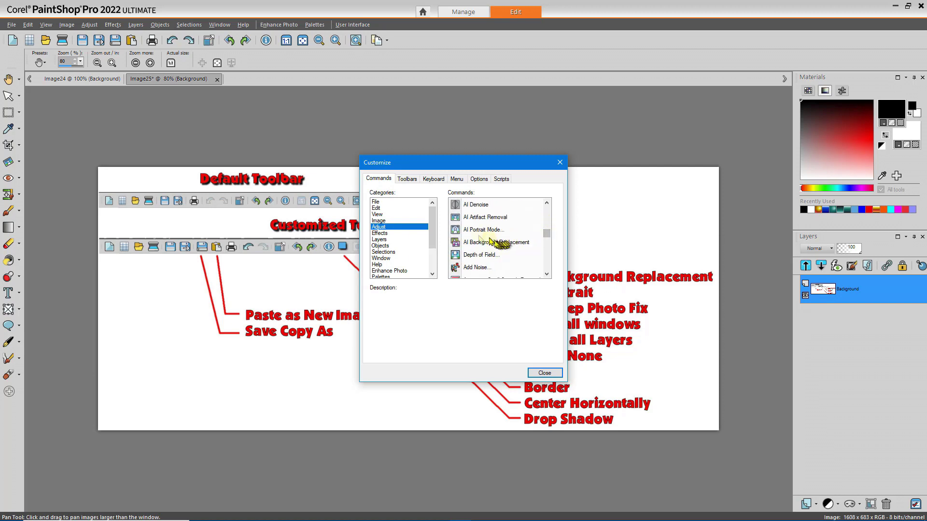
drag(456, 242, 269, 42)
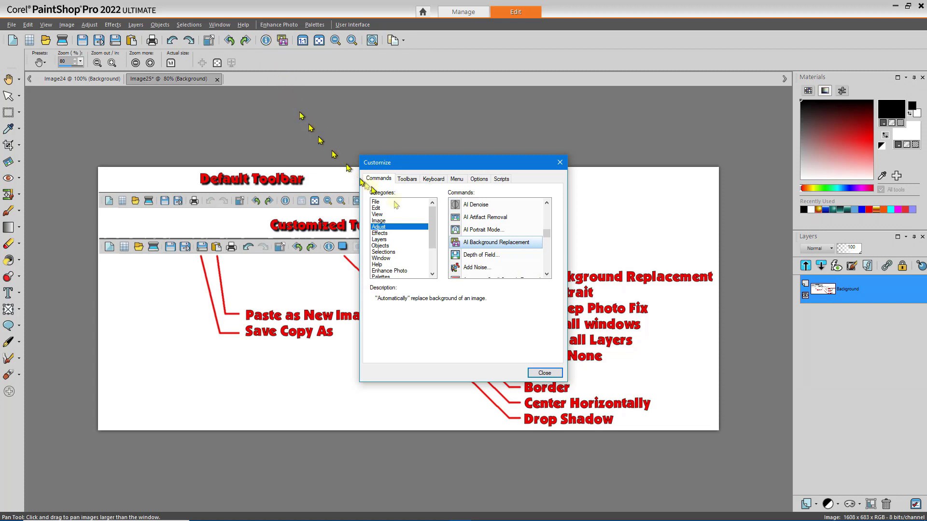
drag(462, 234, 288, 42)
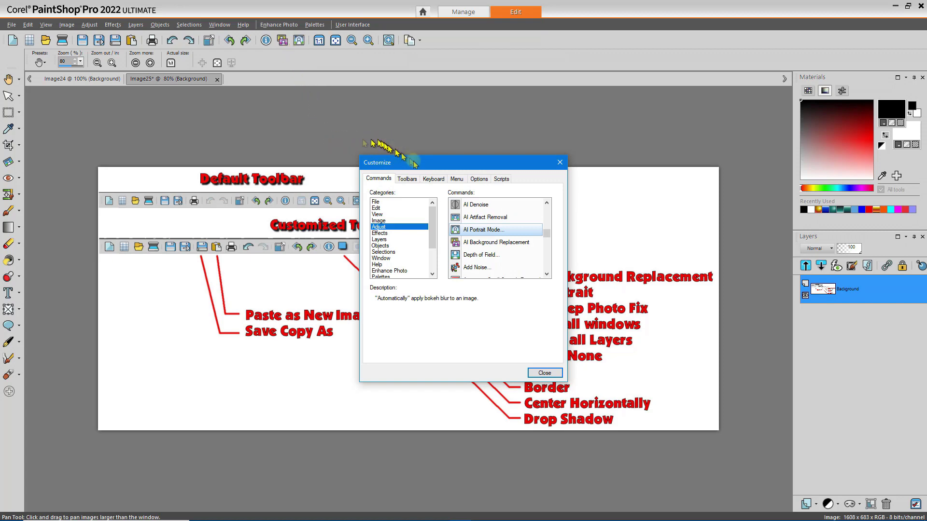
drag(451, 168, 355, 167)
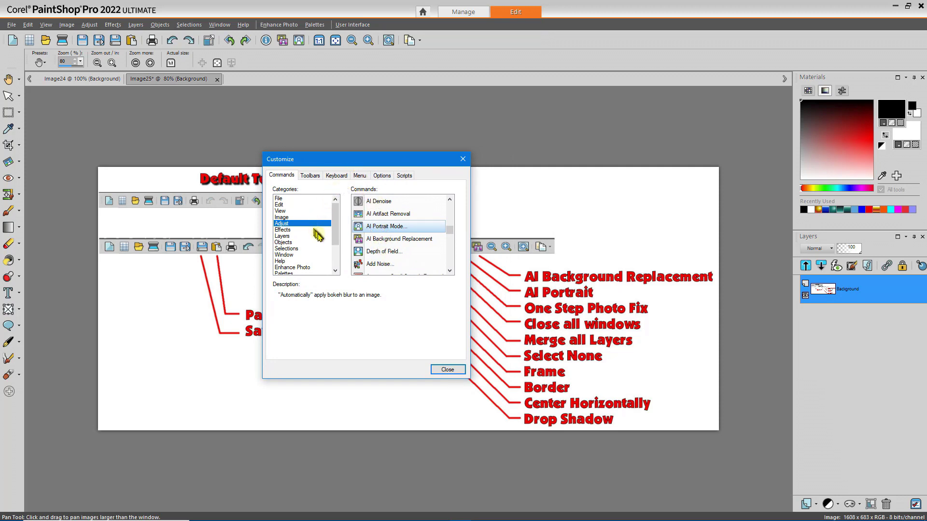
click(299, 268)
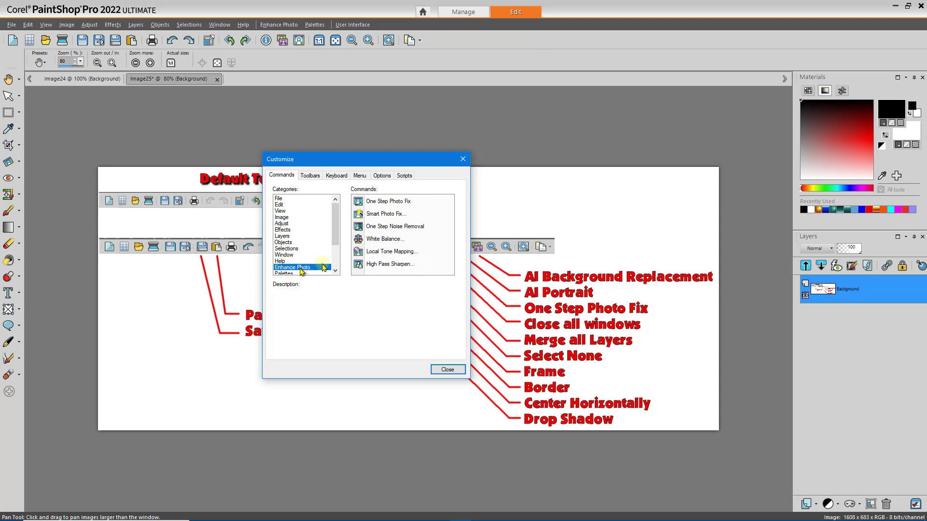
Add Enhance Photo > Smart Photo Fix and Window > Close All to the main toolbar.
drag(360, 217, 377, 46)
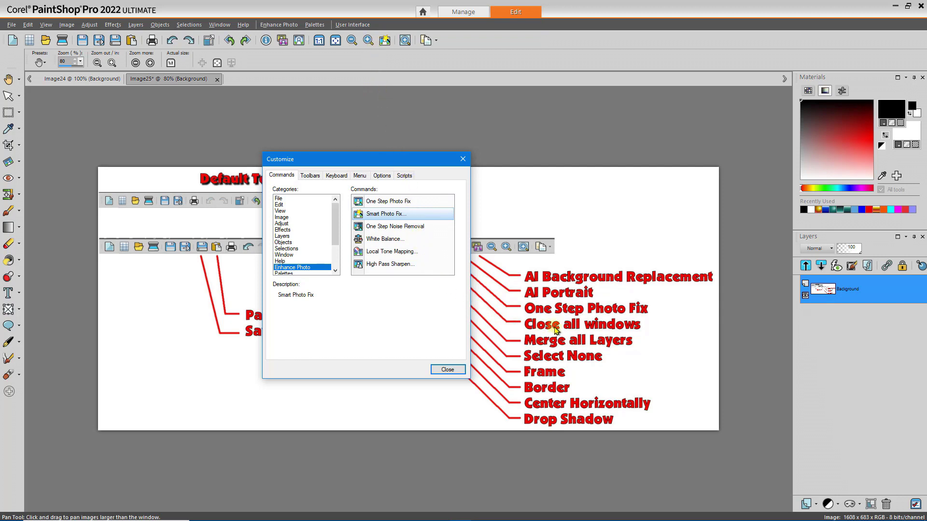
click(285, 255)
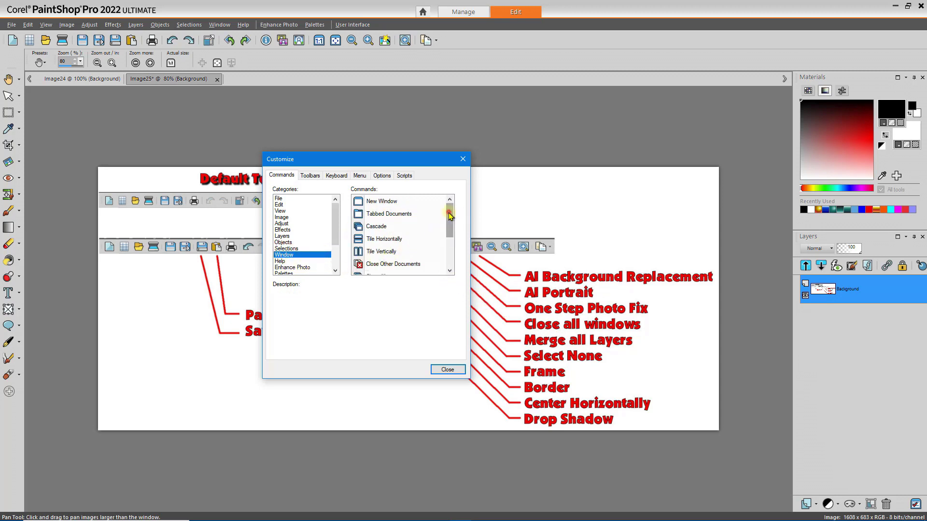
drag(449, 214, 449, 230)
click(358, 240)
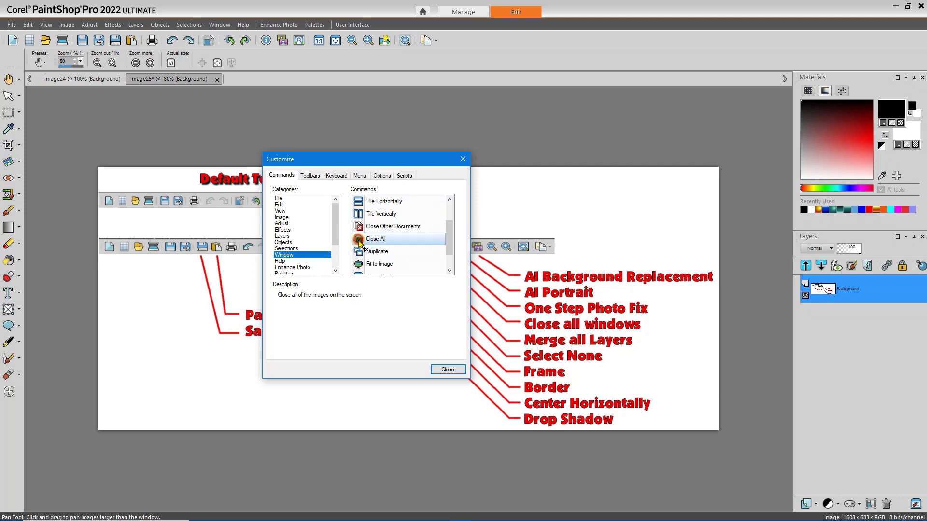
drag(358, 241, 371, 42)
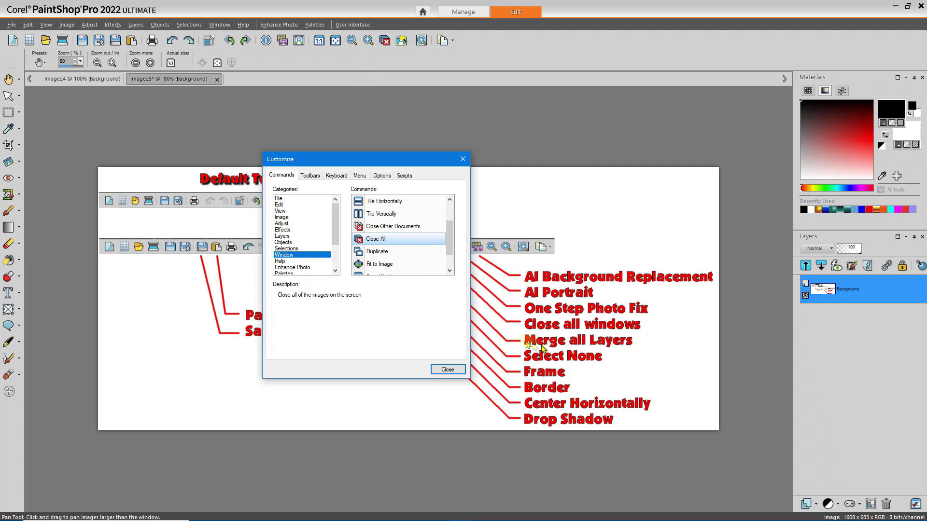
Add Layers > Merge All (Flatten) and Selections > Select None to the main toolbar.
click(284, 236)
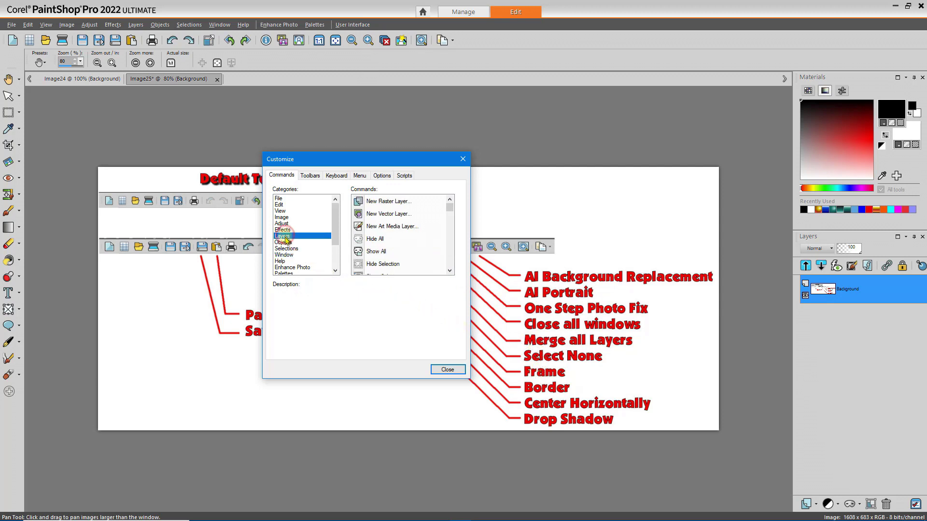
drag(452, 210, 455, 252)
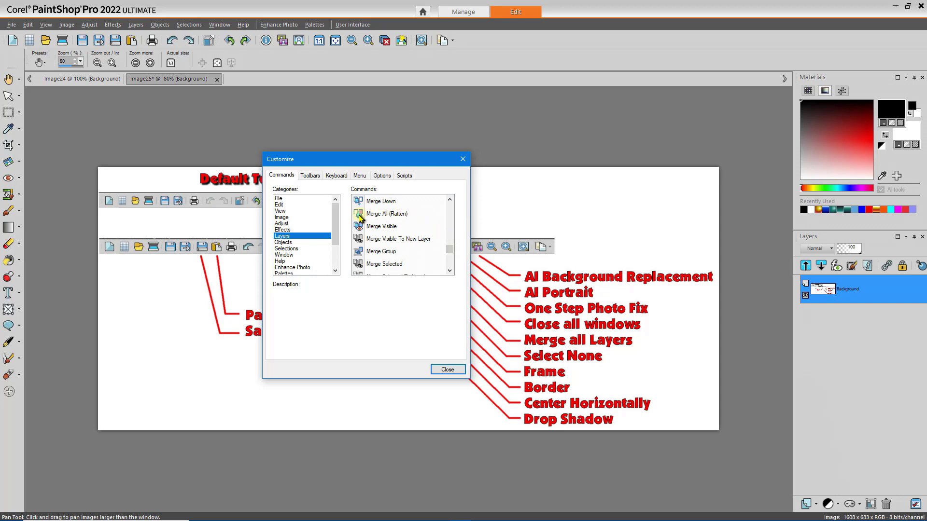
mouse_move(359, 218)
mouse_down()
mouse_move(328, 178)
mouse_move(295, 89)
mouse_move(266, 46)
mouse_up()
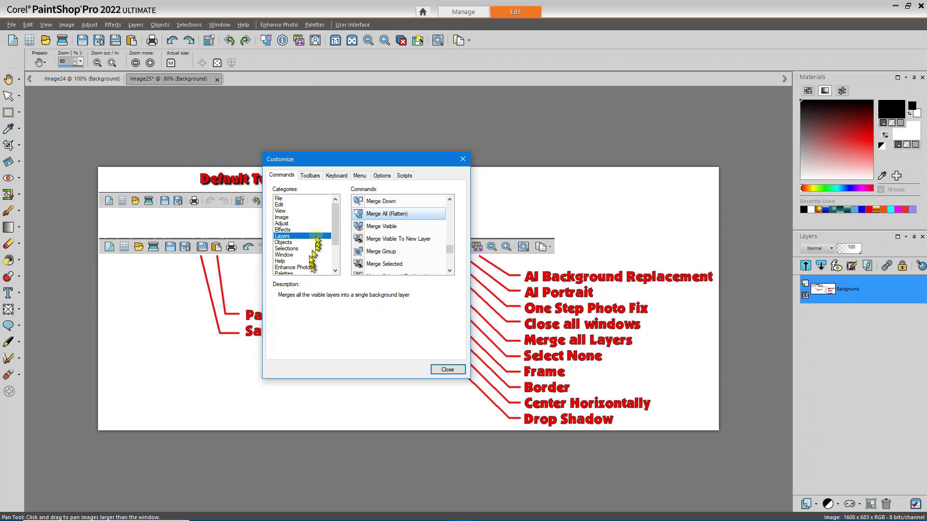
click(287, 249)
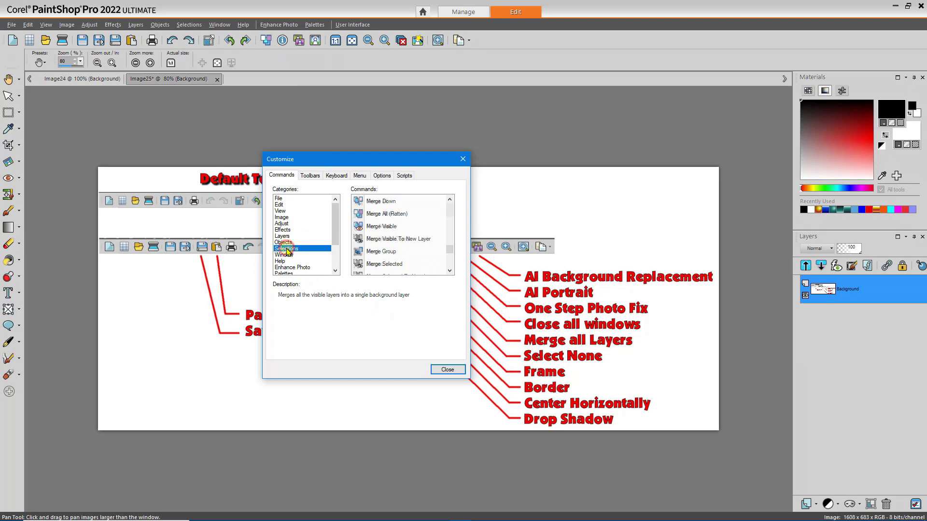
mouse_move(358, 215)
mouse_down()
mouse_move(317, 166)
mouse_move(264, 46)
mouse_up()
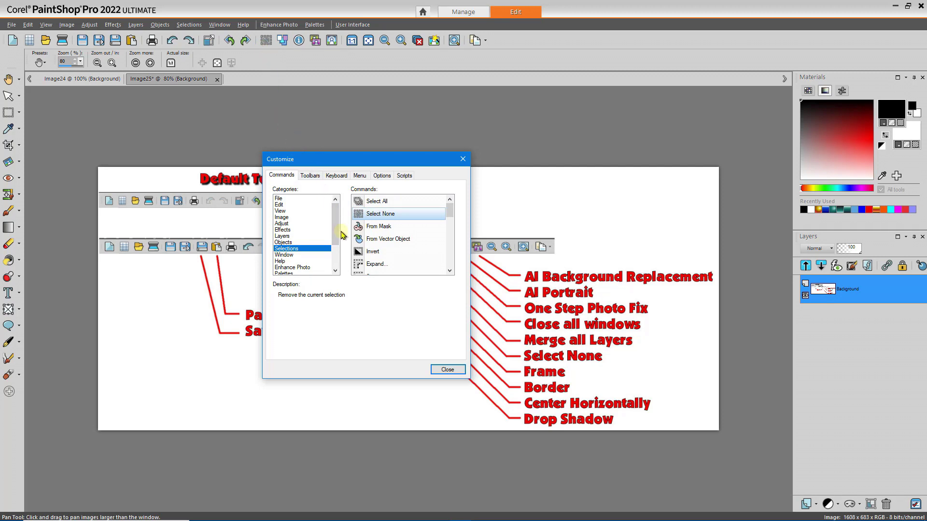
Add Image > Add Borders just after Redo, then Image > Picture Frame to the toolbar.
click(281, 218)
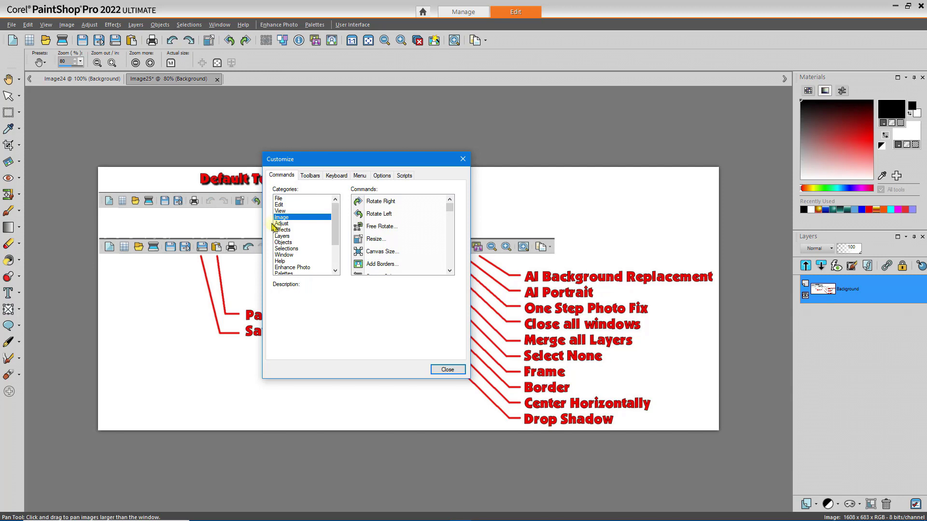
mouse_move(360, 265)
mouse_down()
mouse_move(366, 257)
mouse_move(289, 185)
mouse_move(256, 51)
mouse_move(224, 47)
mouse_up()
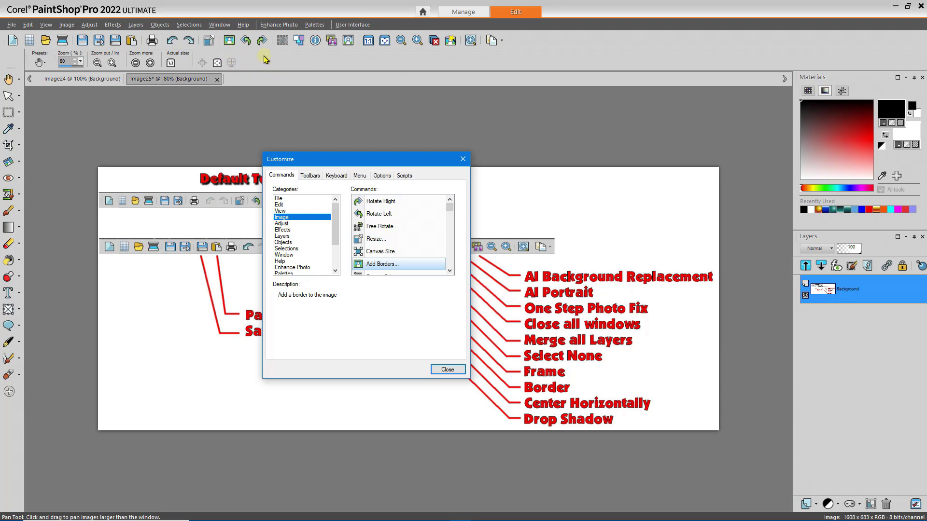
click(229, 44)
drag(229, 43, 269, 44)
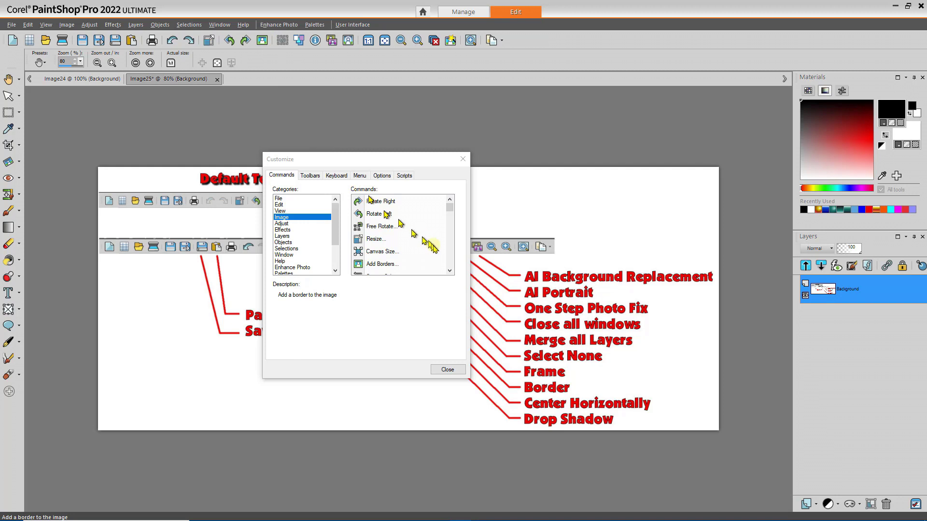
click(444, 270)
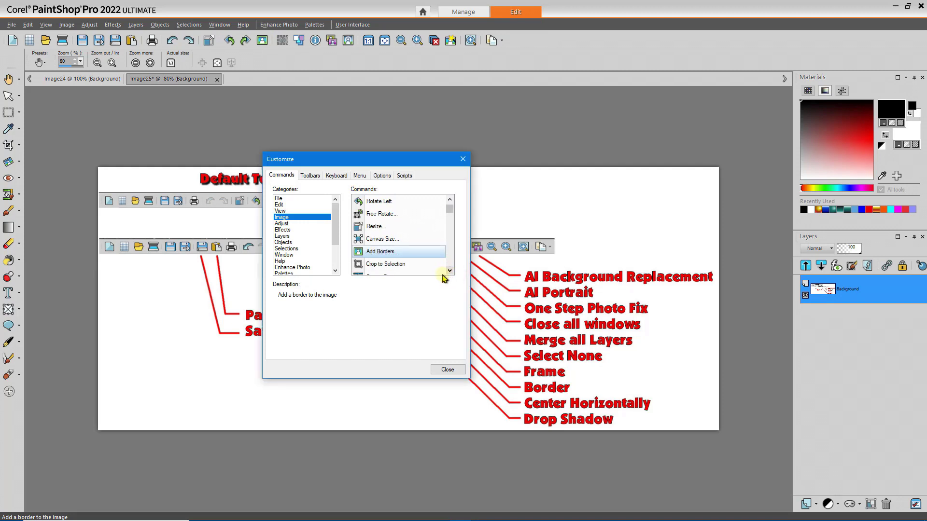
click(449, 271)
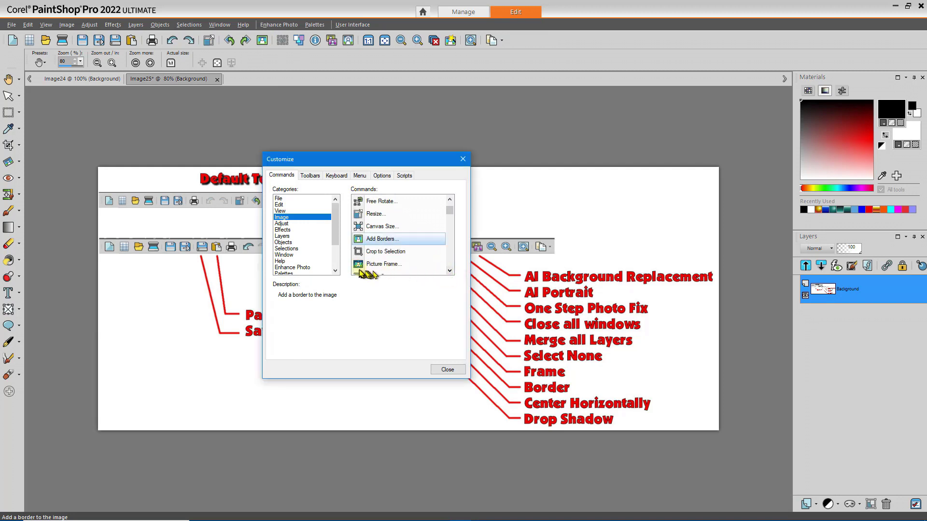
drag(362, 269, 264, 47)
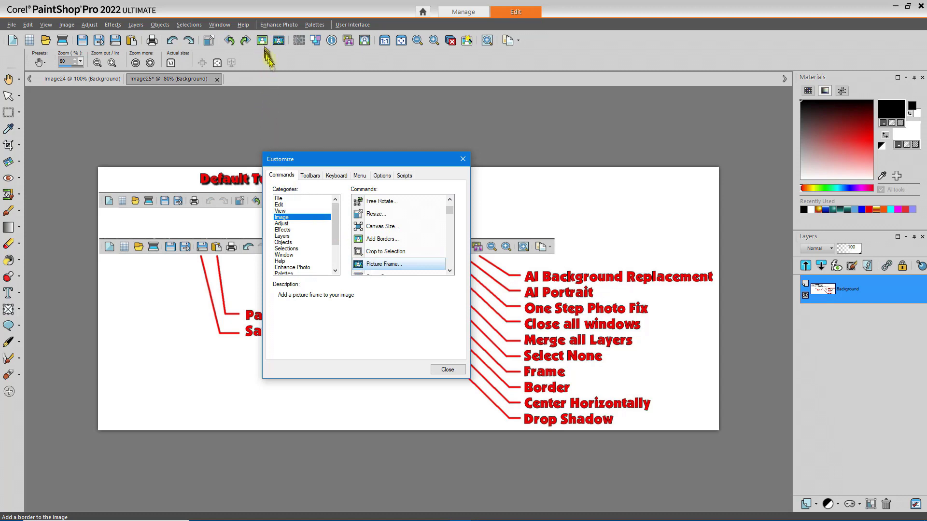
click(283, 242)
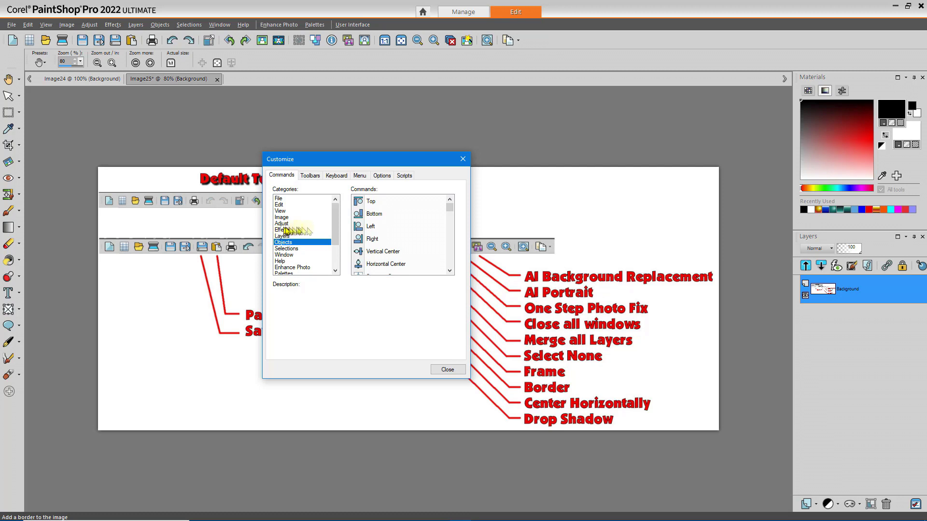
Add Objects > Horz. Center in Canvas and Effects > Drop Shadow to the main toolbar.
drag(449, 206, 451, 214)
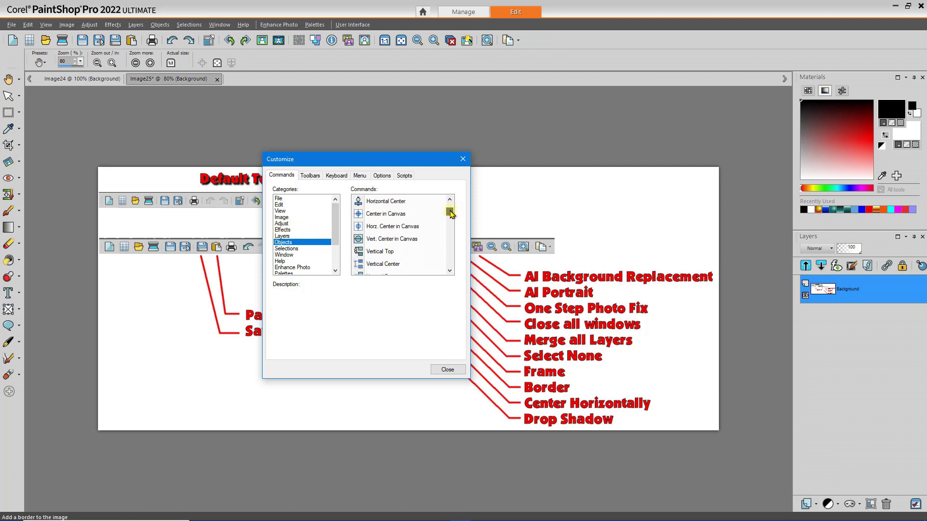
drag(363, 226, 251, 42)
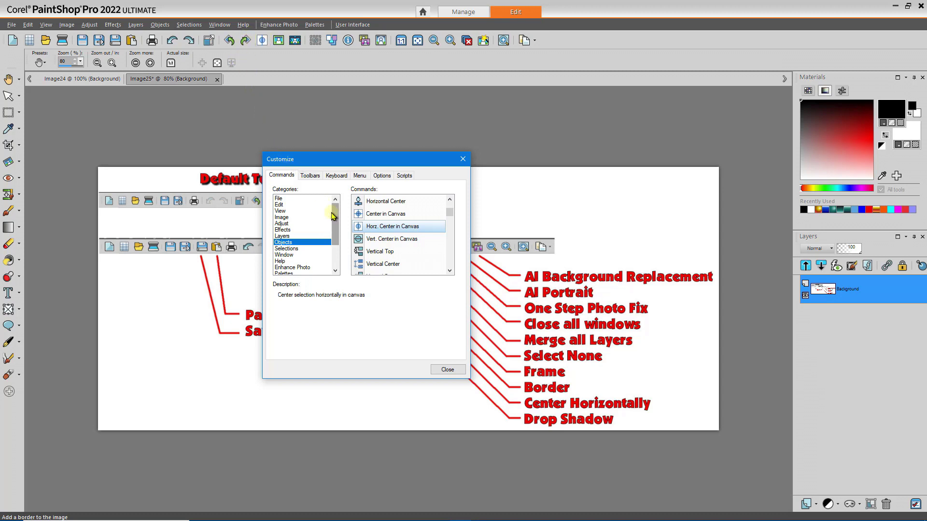
click(285, 231)
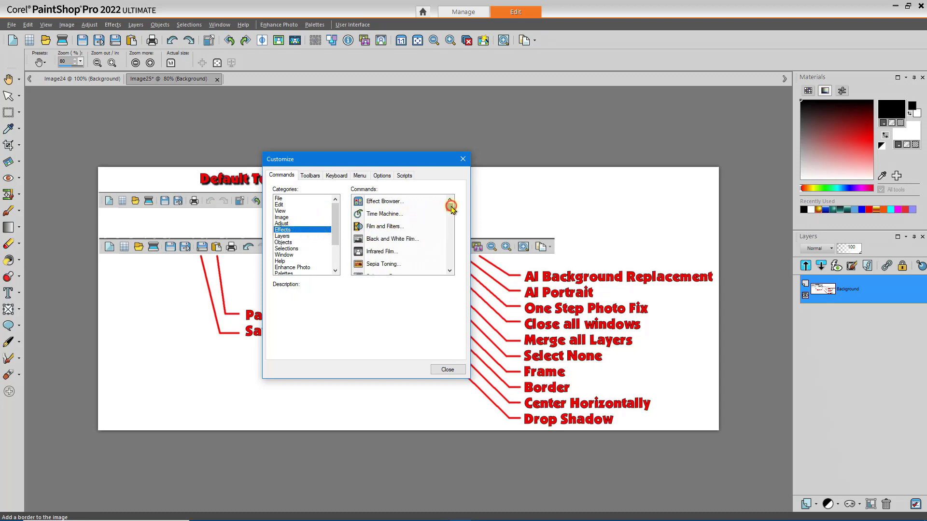
drag(451, 209, 453, 216)
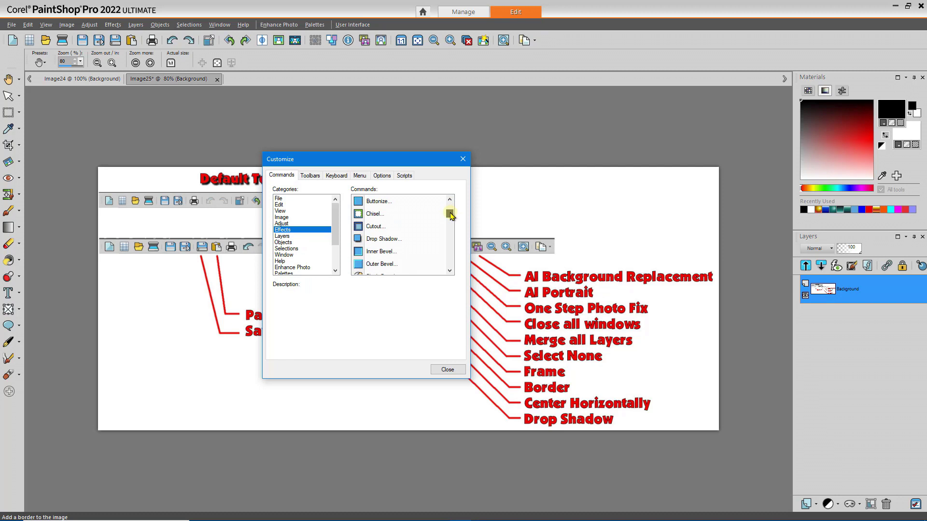
mouse_move(357, 239)
mouse_down()
mouse_move(271, 113)
mouse_move(252, 41)
mouse_up()
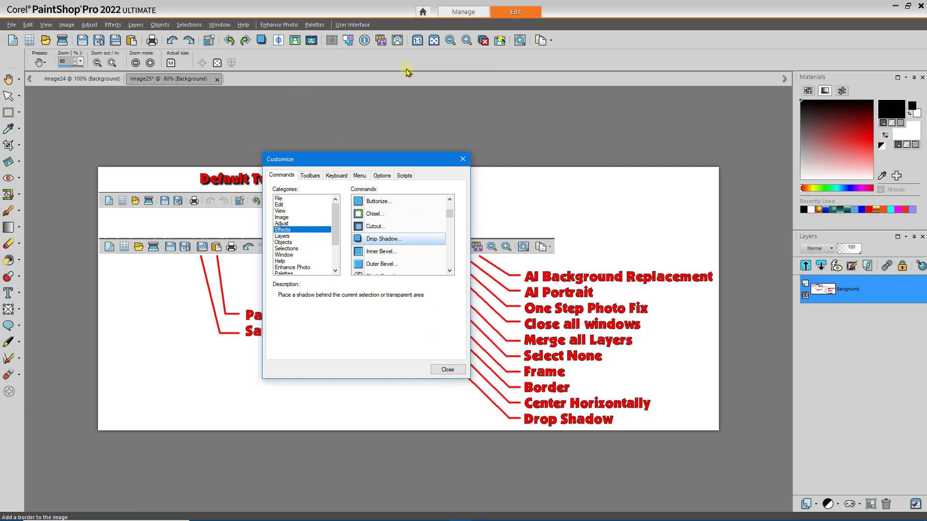
Drag the 1:1, Fit to Window, Zoom Out and Zoom In buttons off the toolbar and close Customize.
click(416, 42)
drag(415, 40, 425, 86)
drag(417, 40, 430, 94)
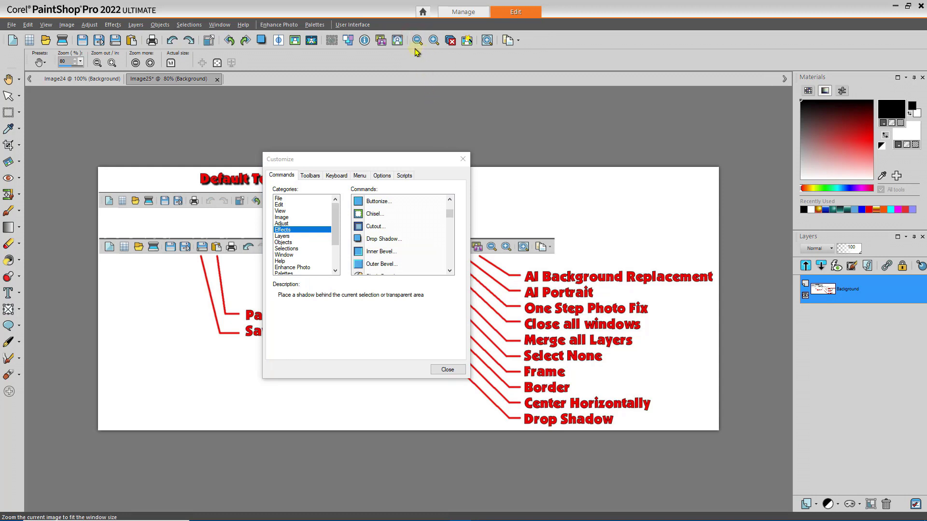
drag(416, 40, 421, 92)
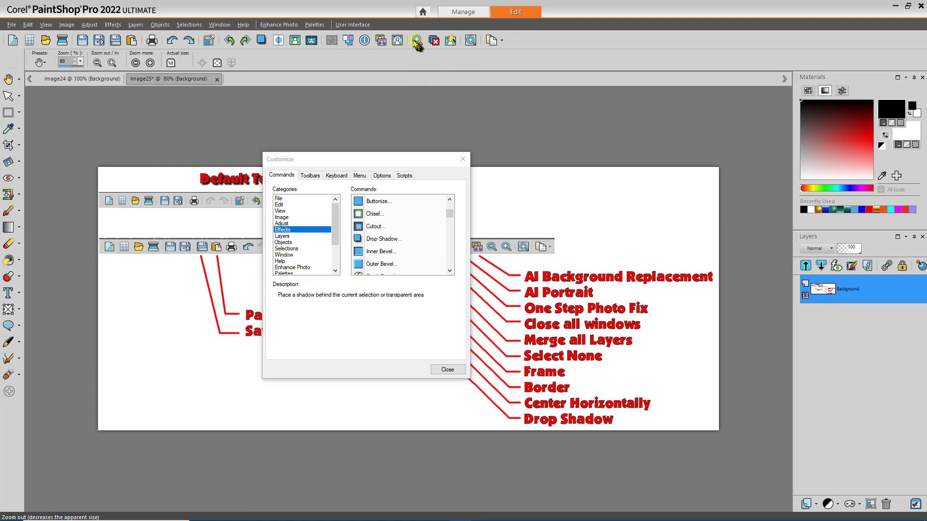
drag(417, 40, 427, 96)
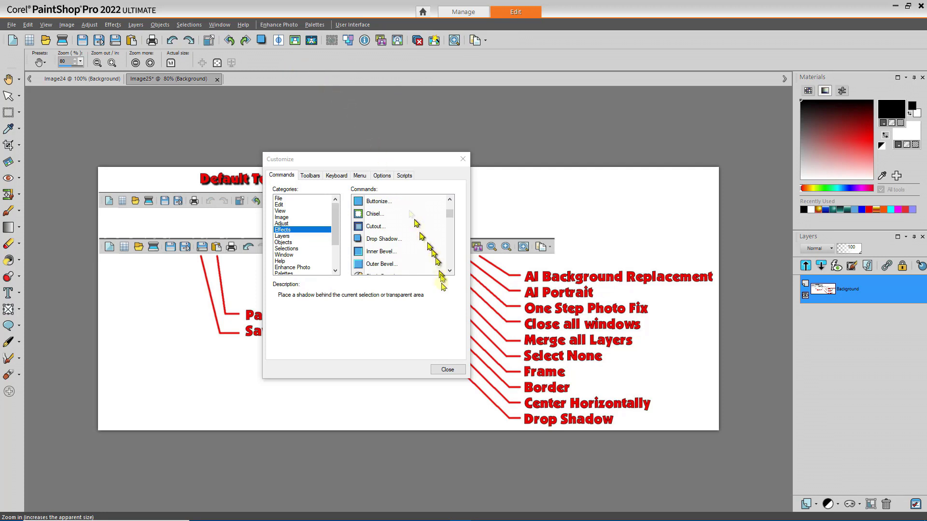
click(447, 369)
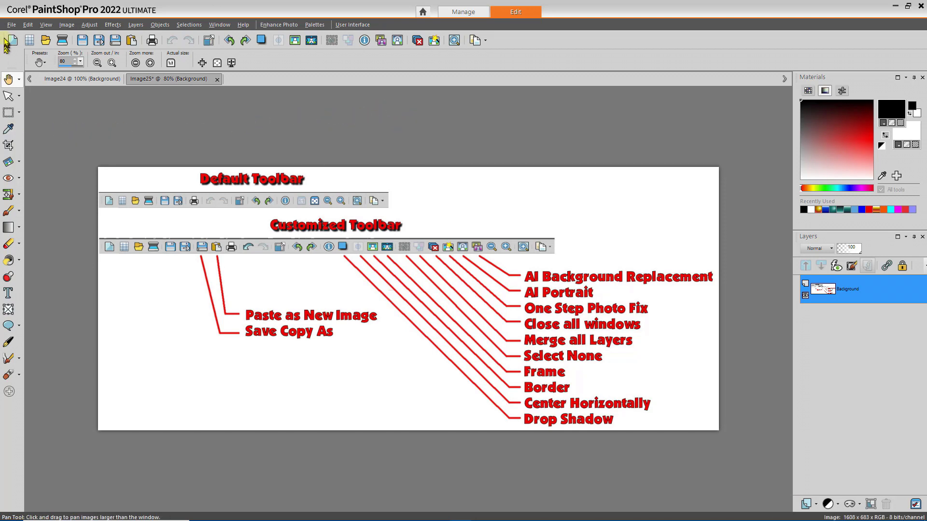
Save the current layout with File > Workspace > Save, replacing the existing workspace file.
click(11, 25)
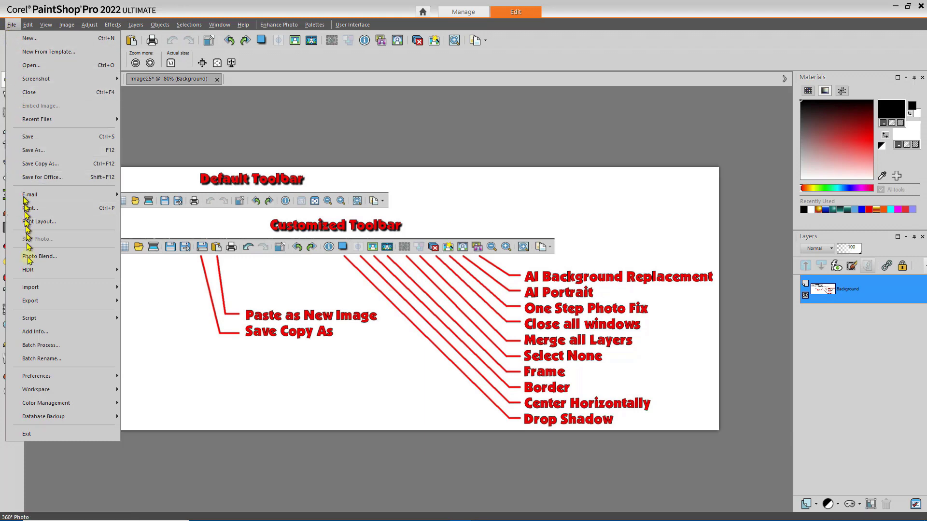
mouse_move(58, 390)
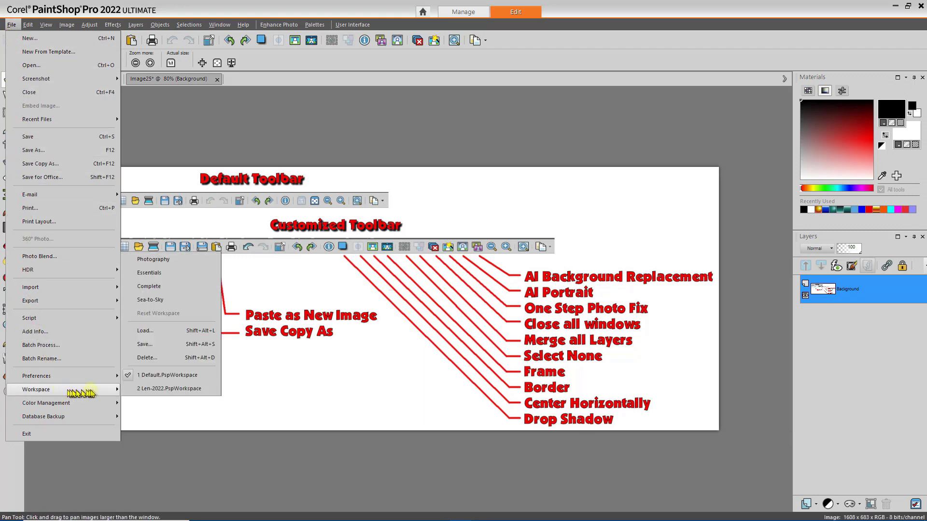
click(157, 345)
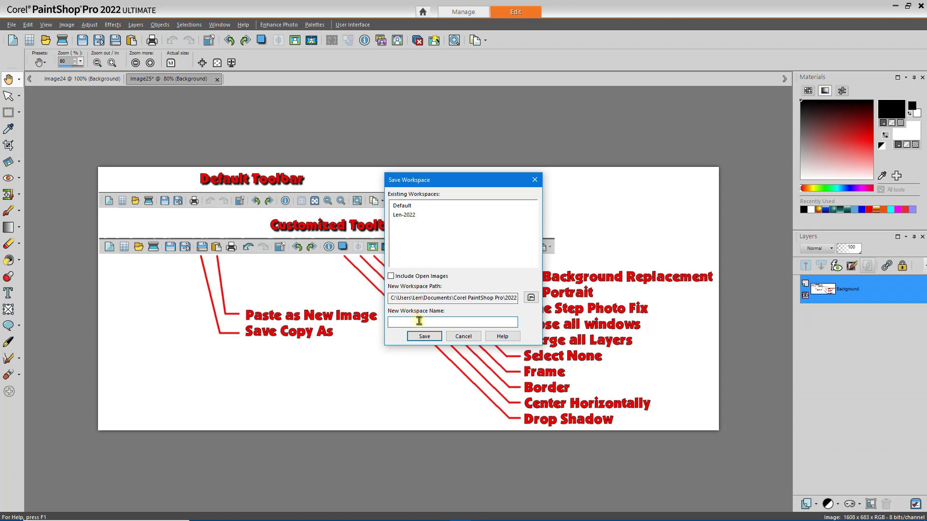
click(406, 215)
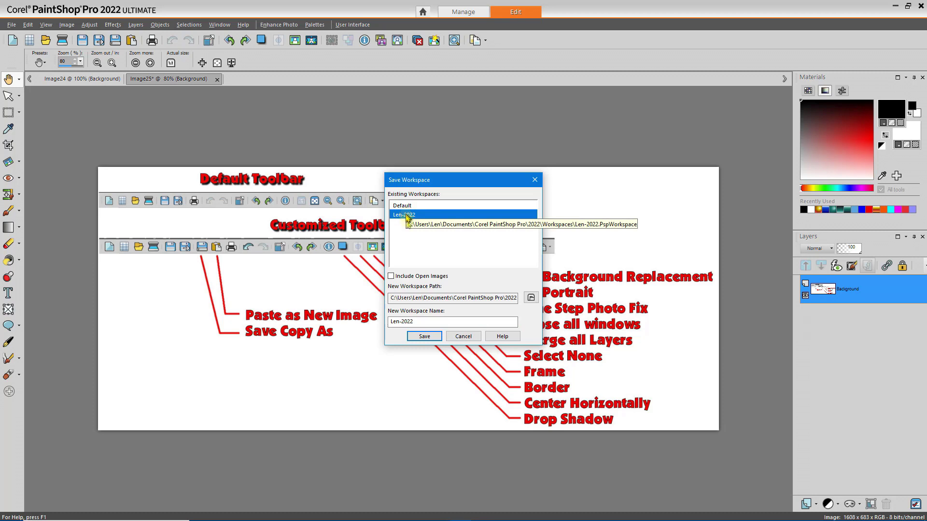
click(424, 337)
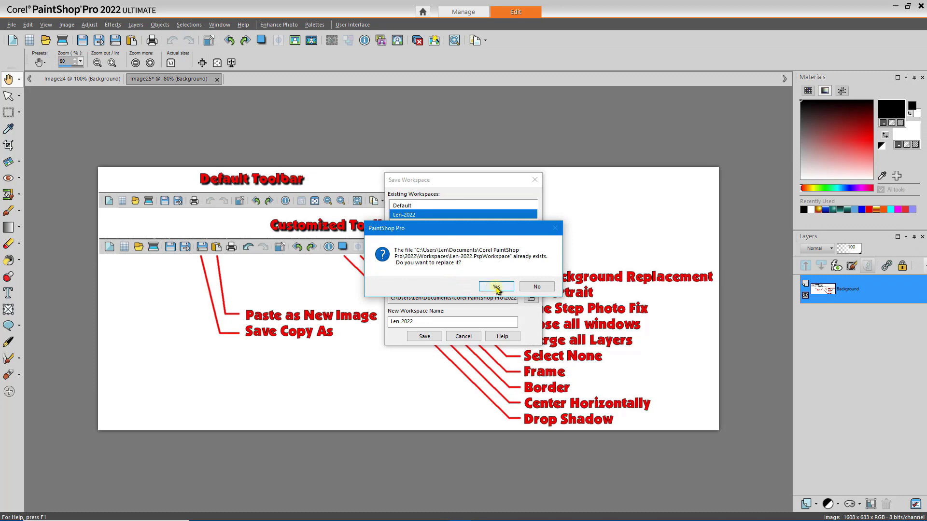
click(496, 287)
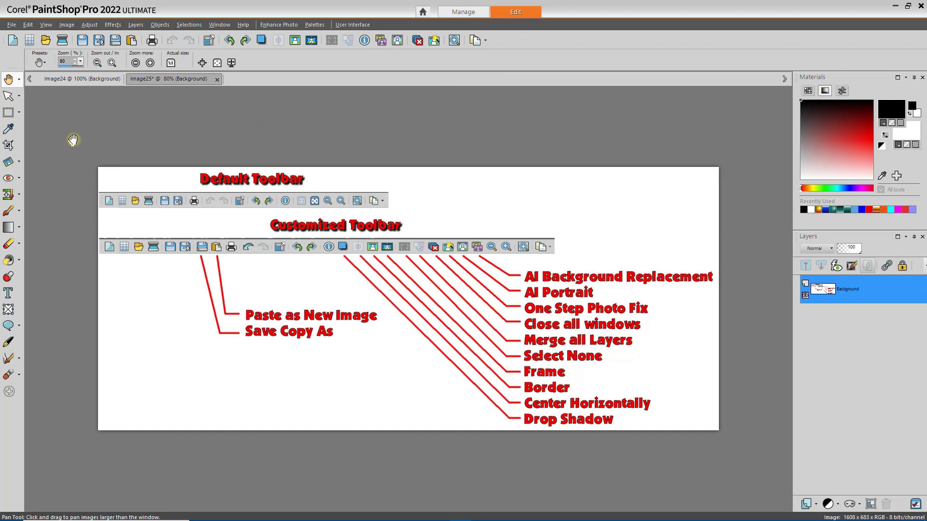
In General Program Preferences > Tabs, choose Set Edit as default and apply.
click(11, 25)
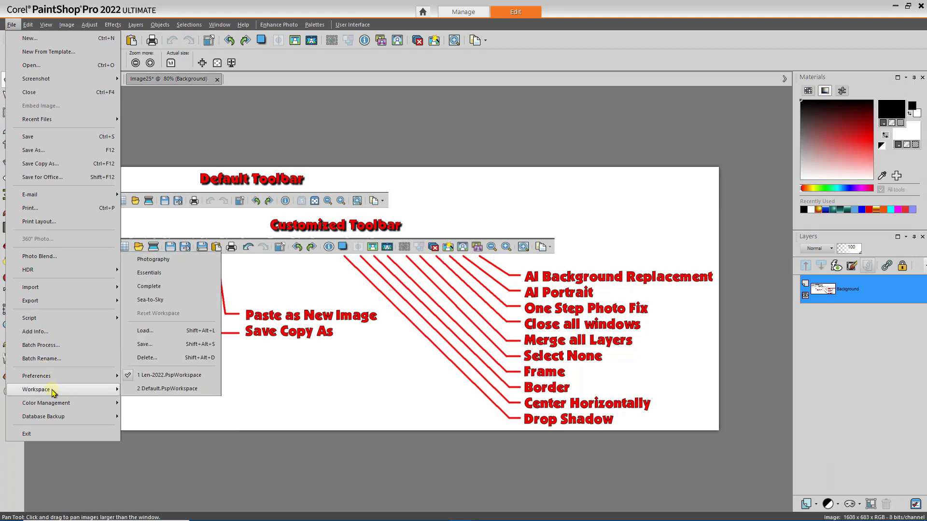
mouse_move(57, 378)
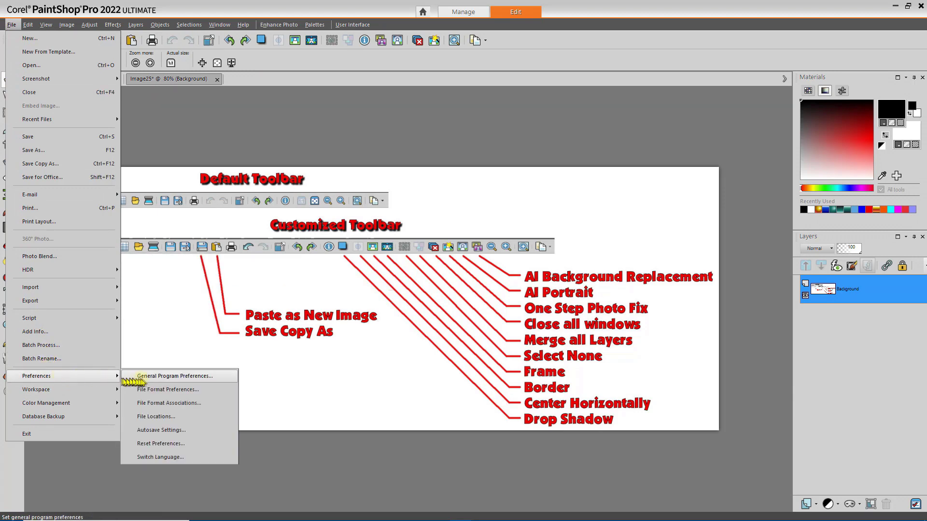
click(170, 381)
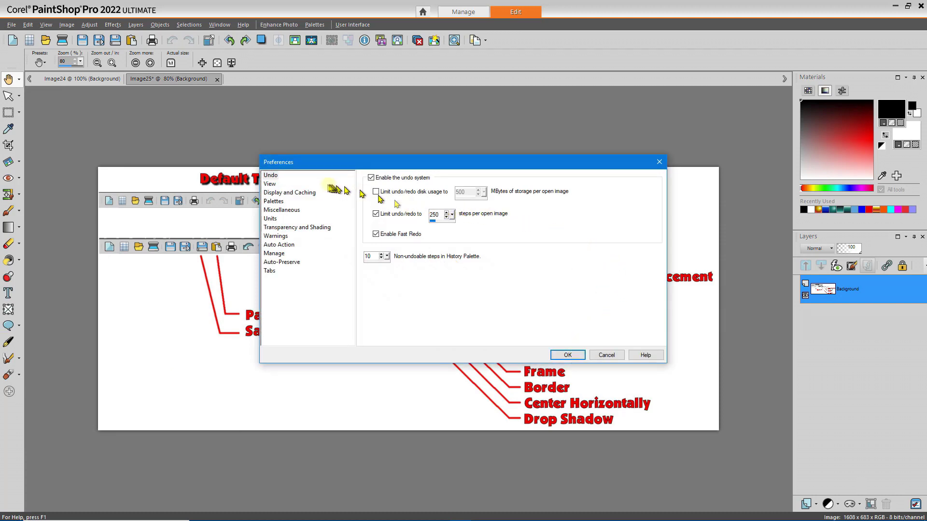
click(271, 273)
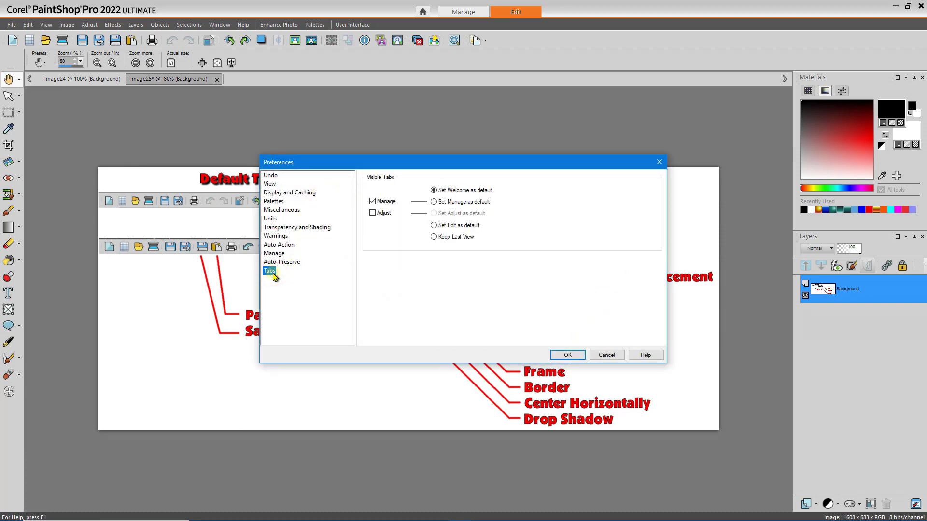
click(440, 226)
click(568, 355)
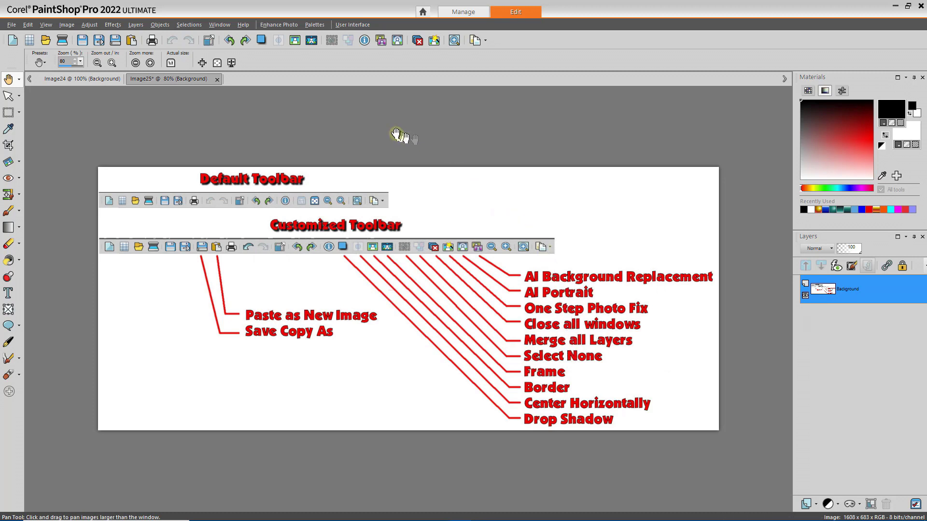